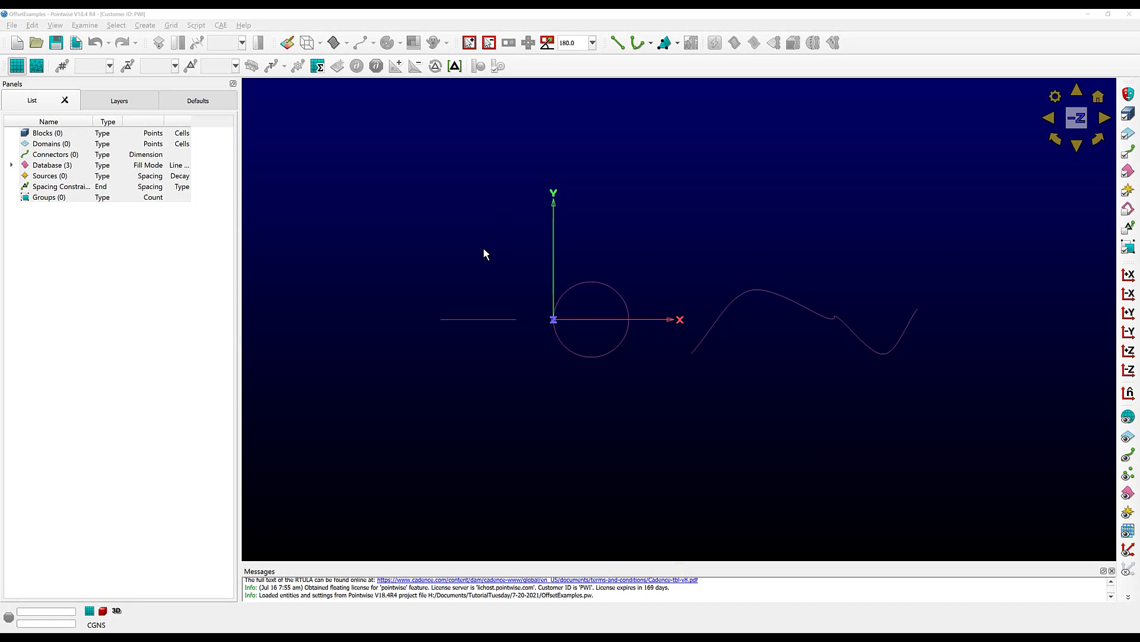
Offset the straight line upward, previewing a parallel copy at offset distance 2
click(479, 319)
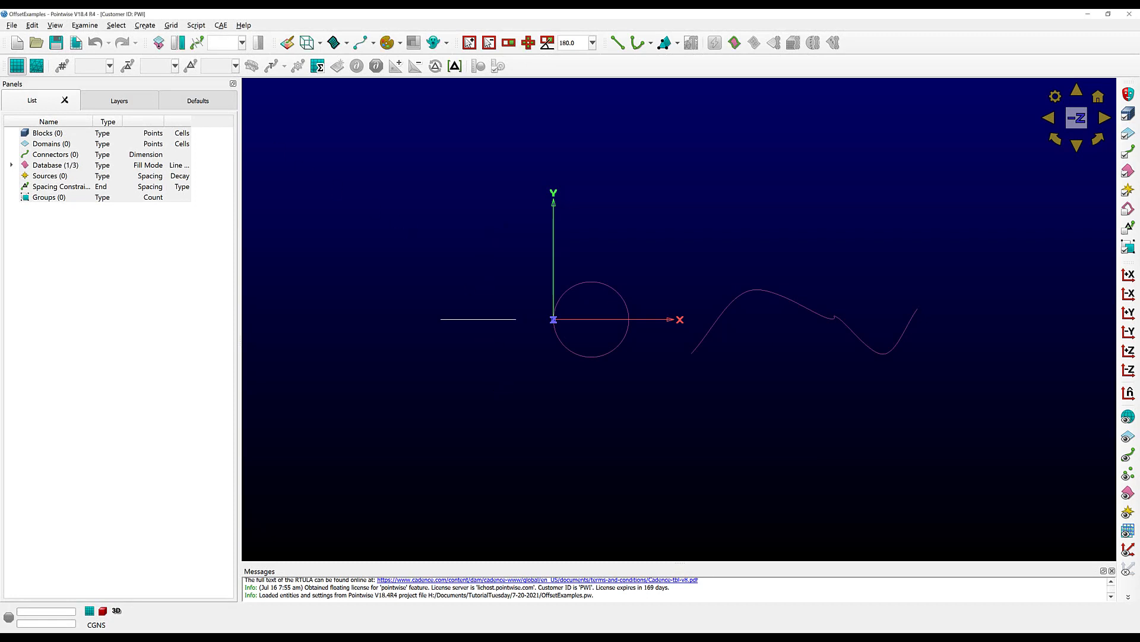
click(145, 25)
click(175, 215)
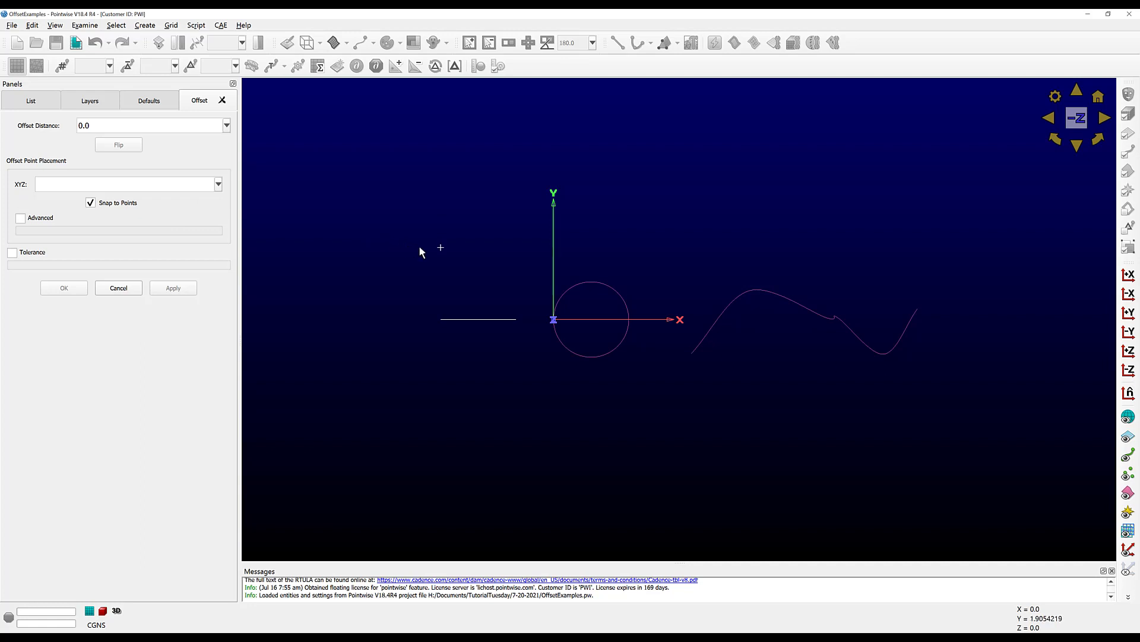
click(454, 253)
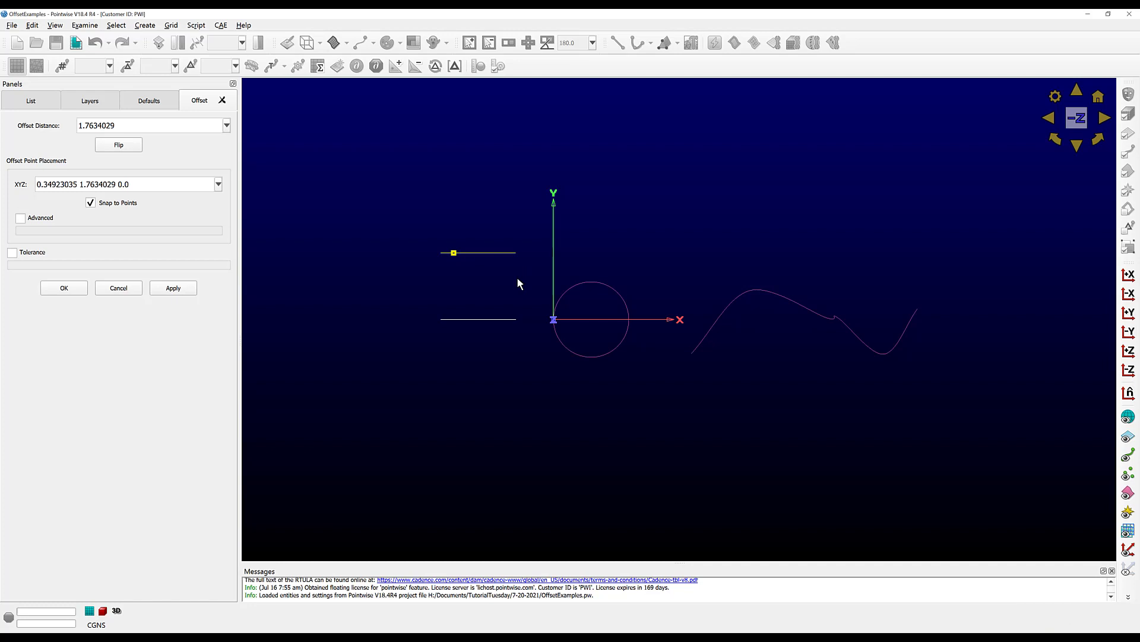
double_click(141, 126)
text(2)
key(Return)
Set the offset point to 0 1 0, adjust and flip it, creating curve-5 below the line
triple_click(120, 186)
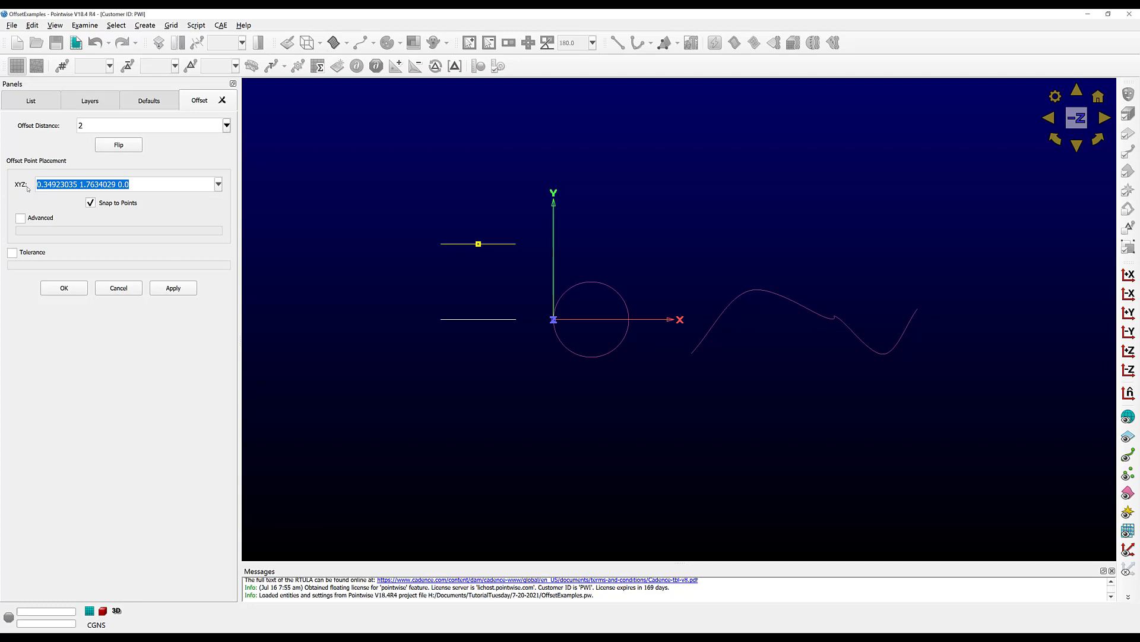
text(0 1 0)
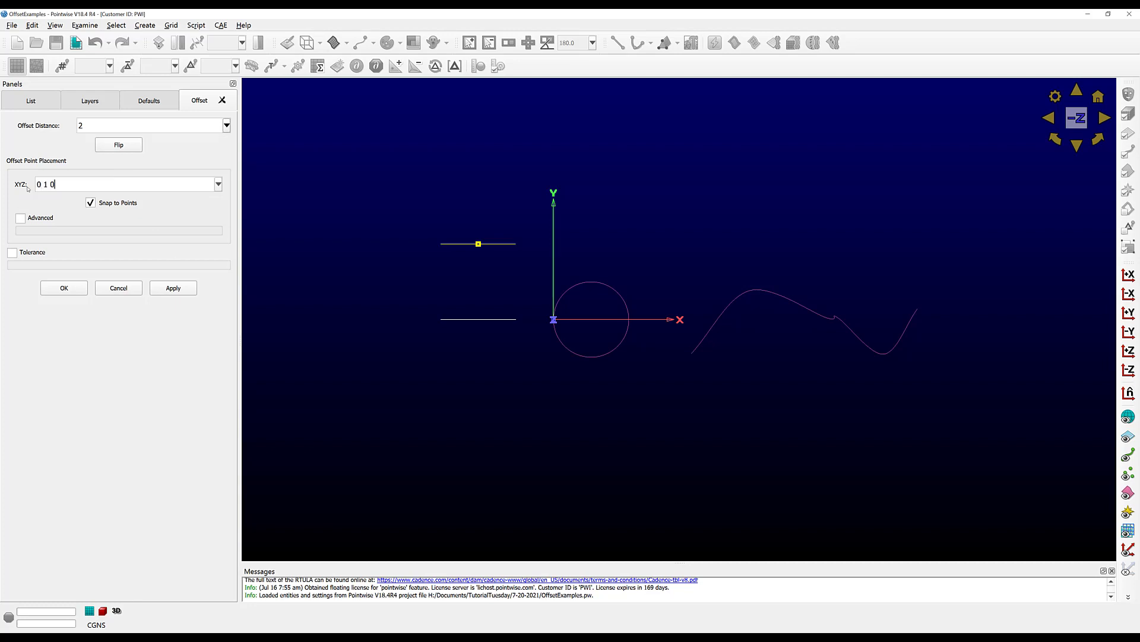
key(Return)
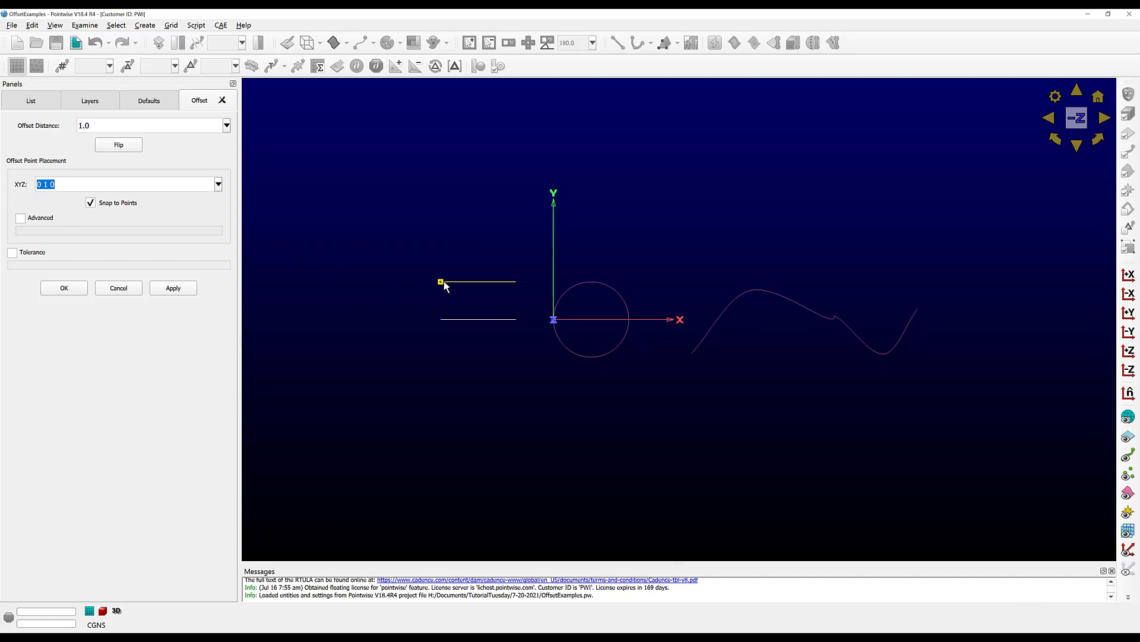
drag(442, 282, 479, 269)
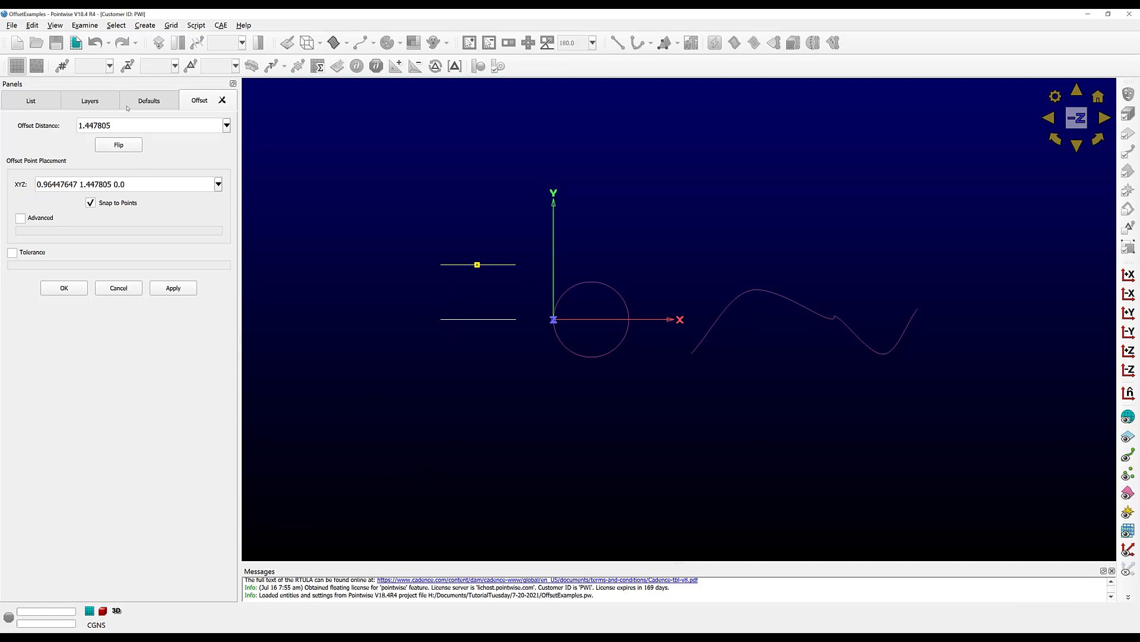
click(112, 146)
click(111, 146)
click(111, 146)
Offset the circle, dragging the offset point to preview a concentric circle about 0.66 outside
click(64, 288)
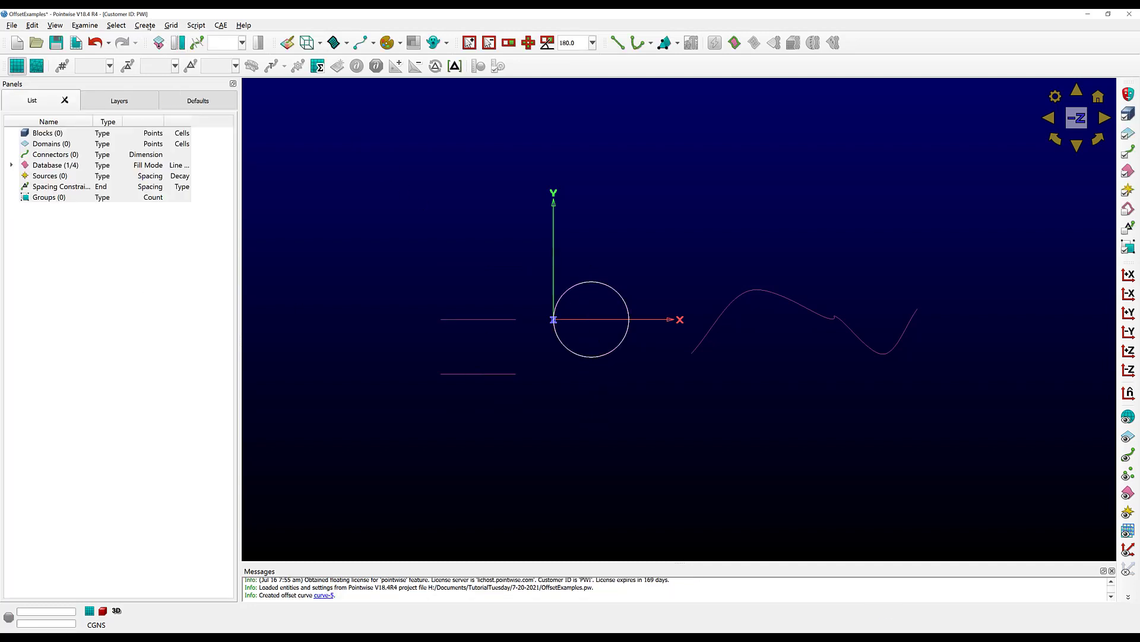
click(145, 26)
click(172, 212)
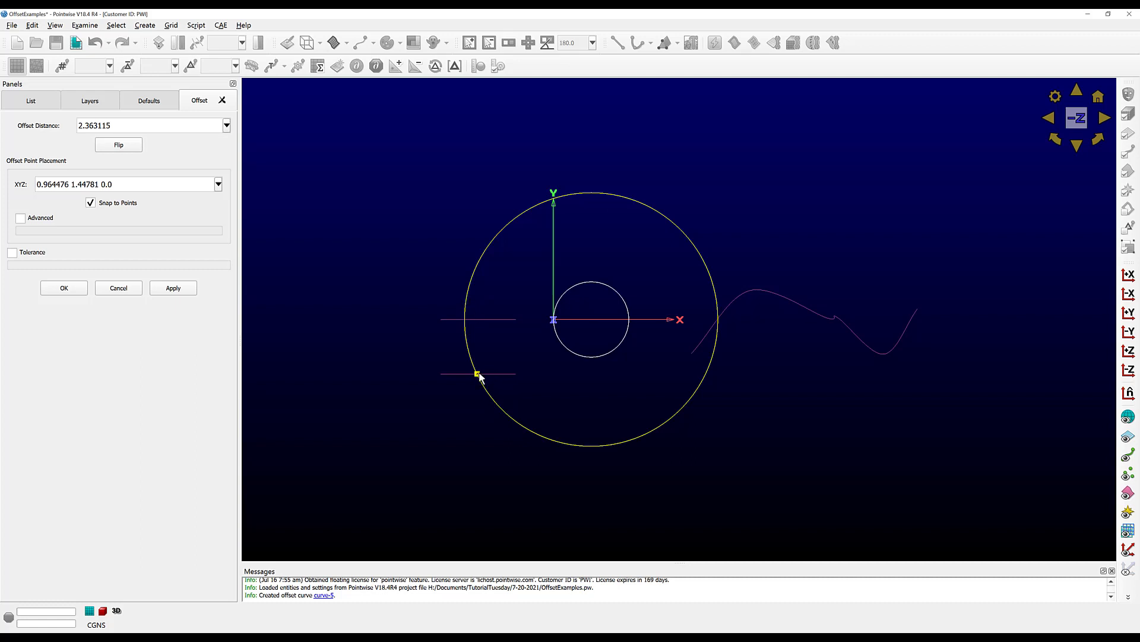
mouse_move(479, 376)
mouse_down()
mouse_move(575, 333)
mouse_move(522, 372)
mouse_move(581, 334)
mouse_move(553, 371)
mouse_up()
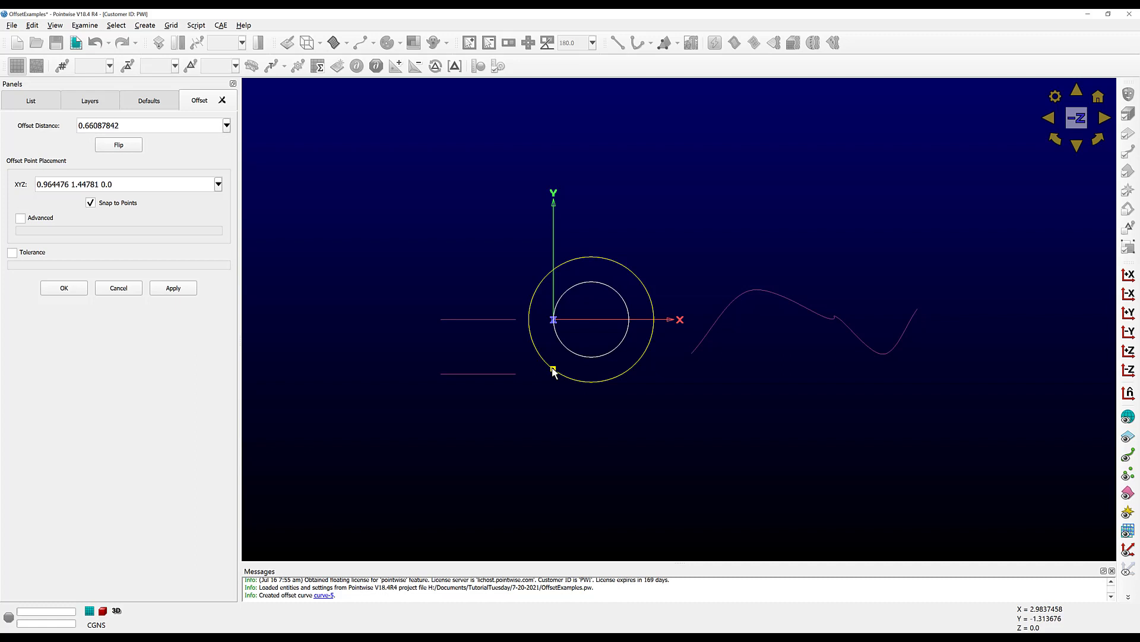
drag(553, 371, 553, 371)
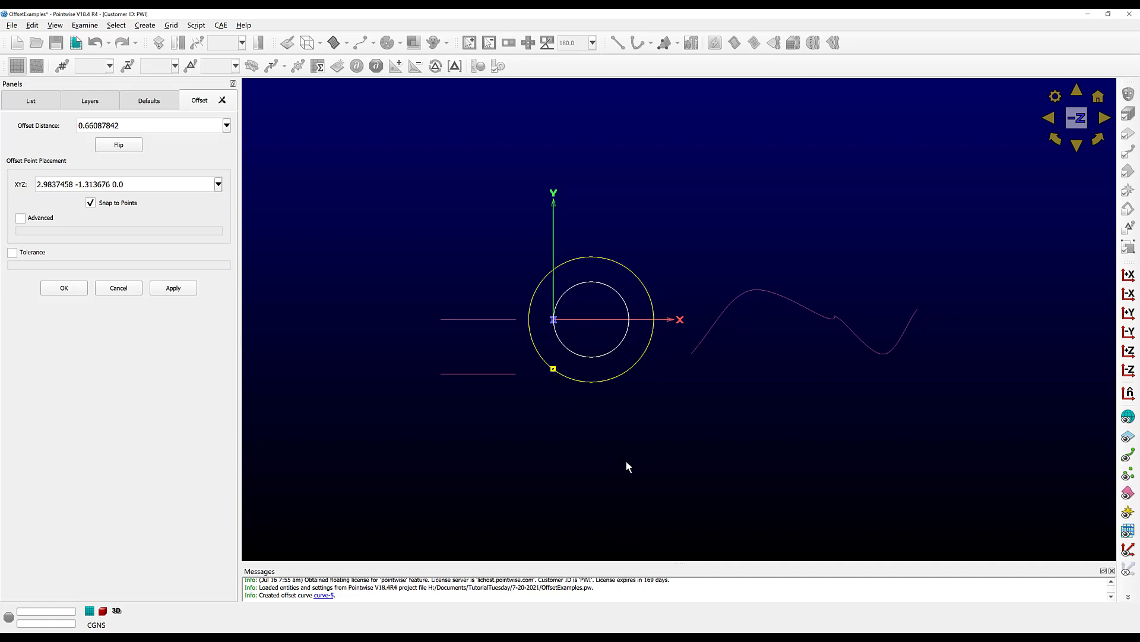
Set the circle's offset distance to .5 to create curve-6 inside it, then return to the -Z view
right_drag(592, 410, 617, 374)
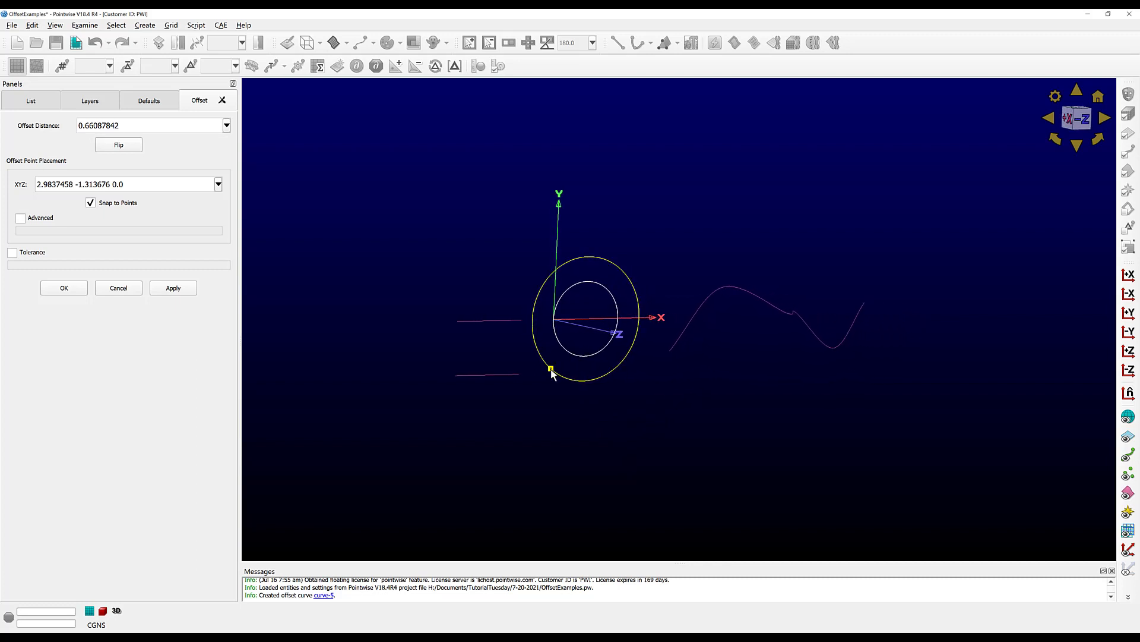
drag(547, 373, 574, 349)
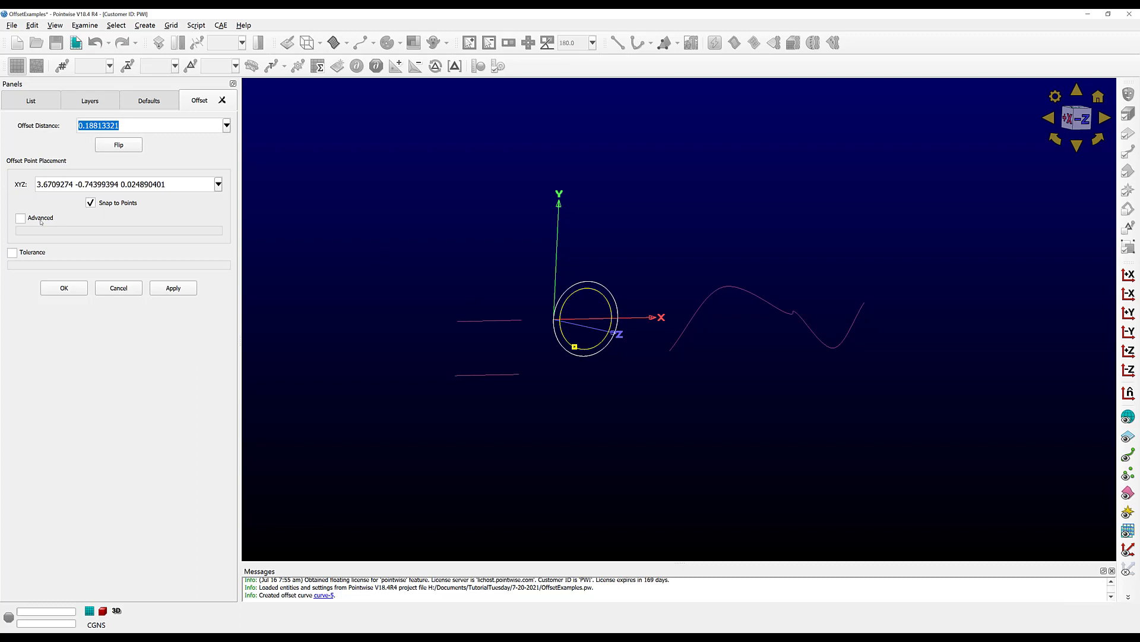
text(.5)
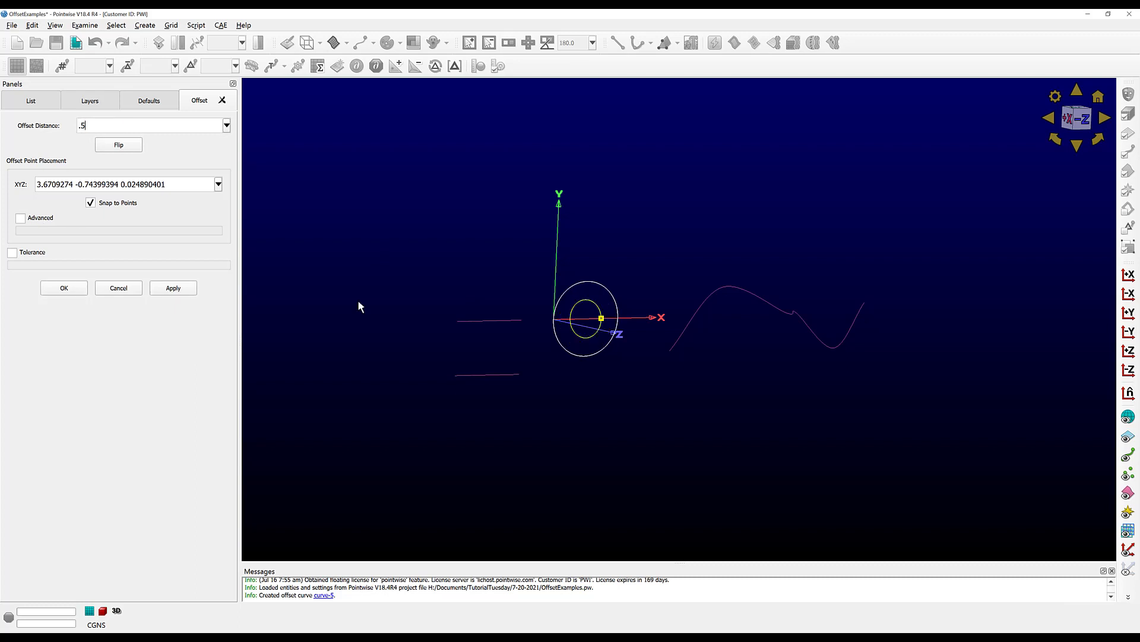
right_drag(570, 382, 567, 317)
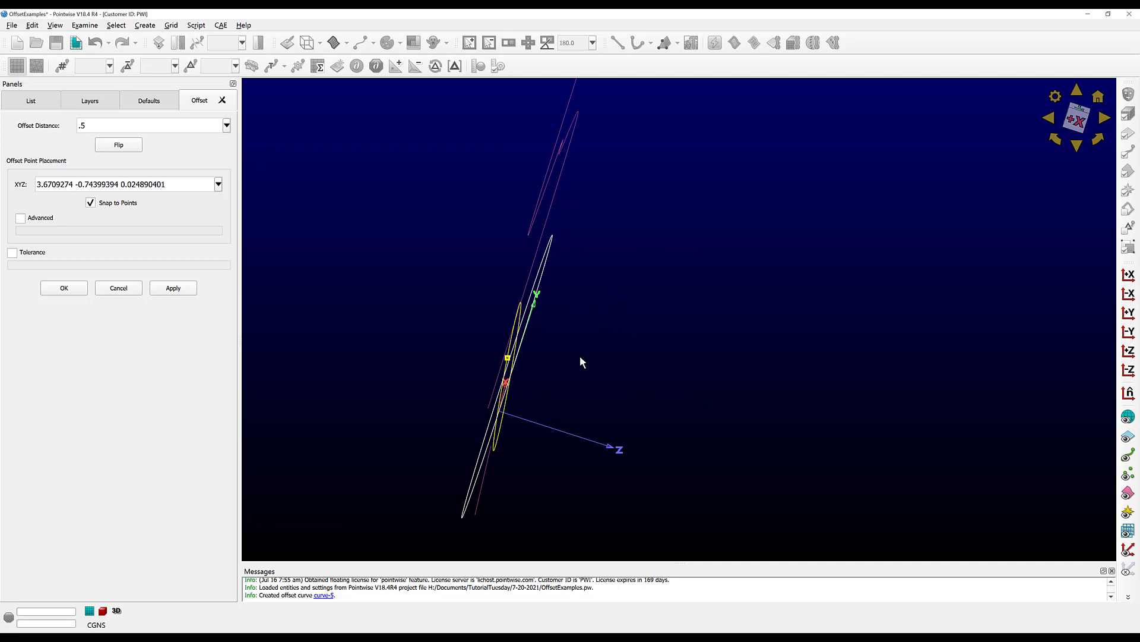
right_drag(580, 356, 574, 358)
click(78, 288)
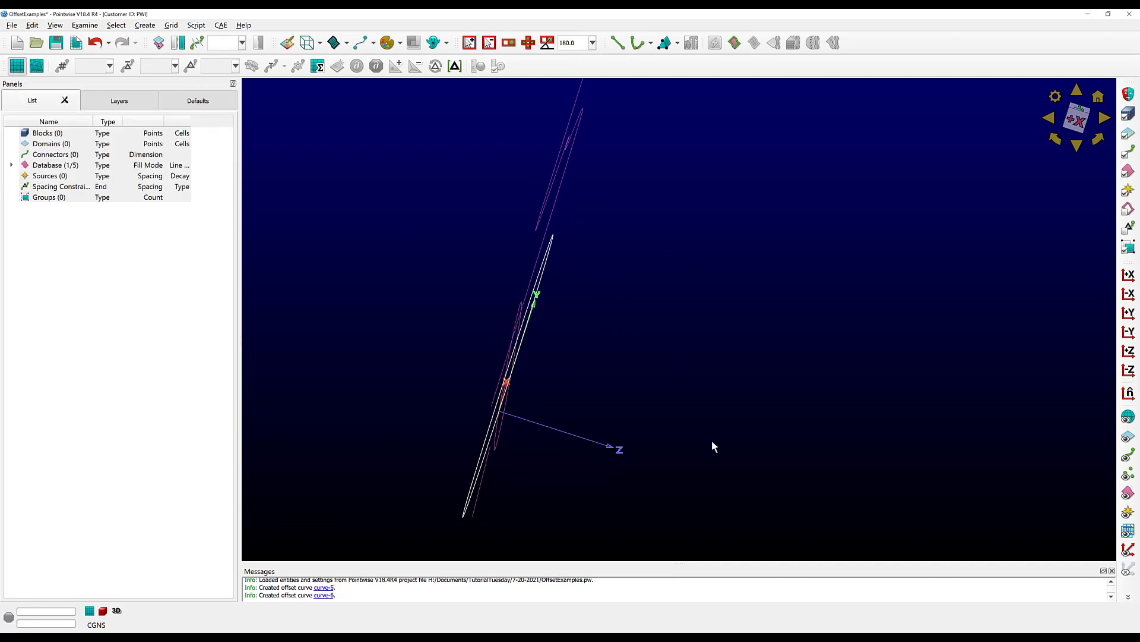
key(shift+F4)
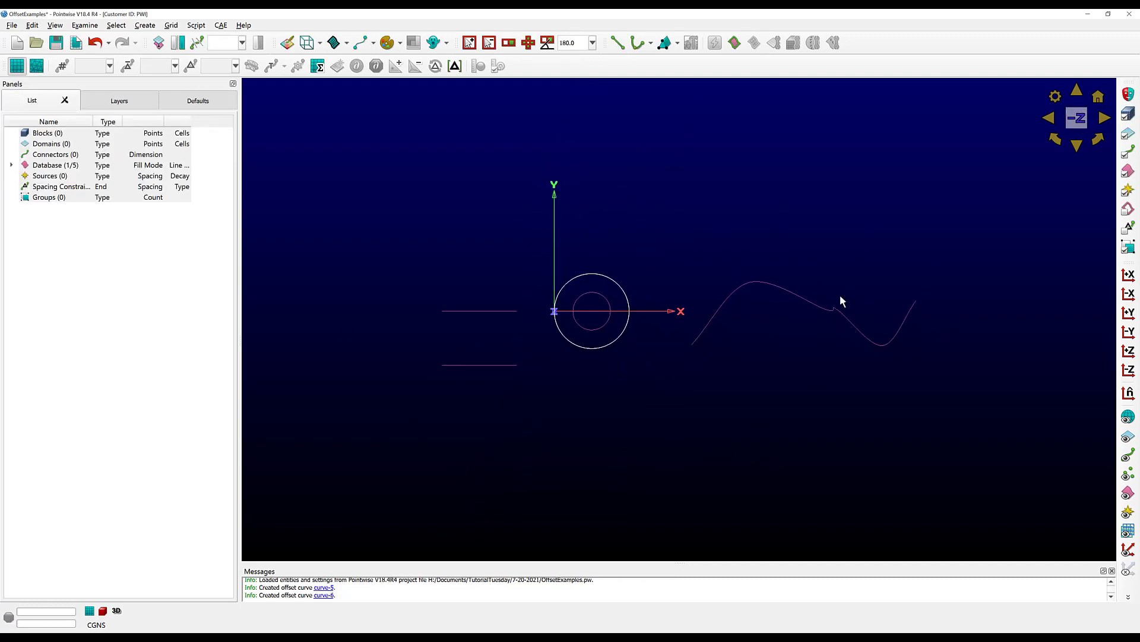
Offset the wavy curve with the offset point placed just above it, which triggers creation warnings
click(145, 25)
click(174, 214)
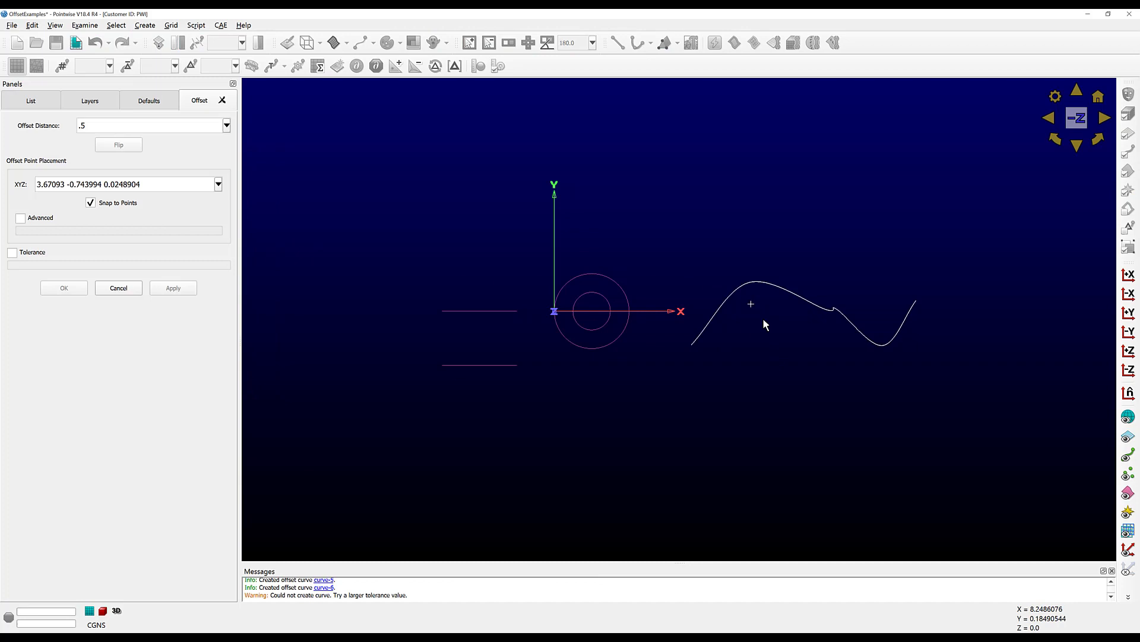
click(744, 269)
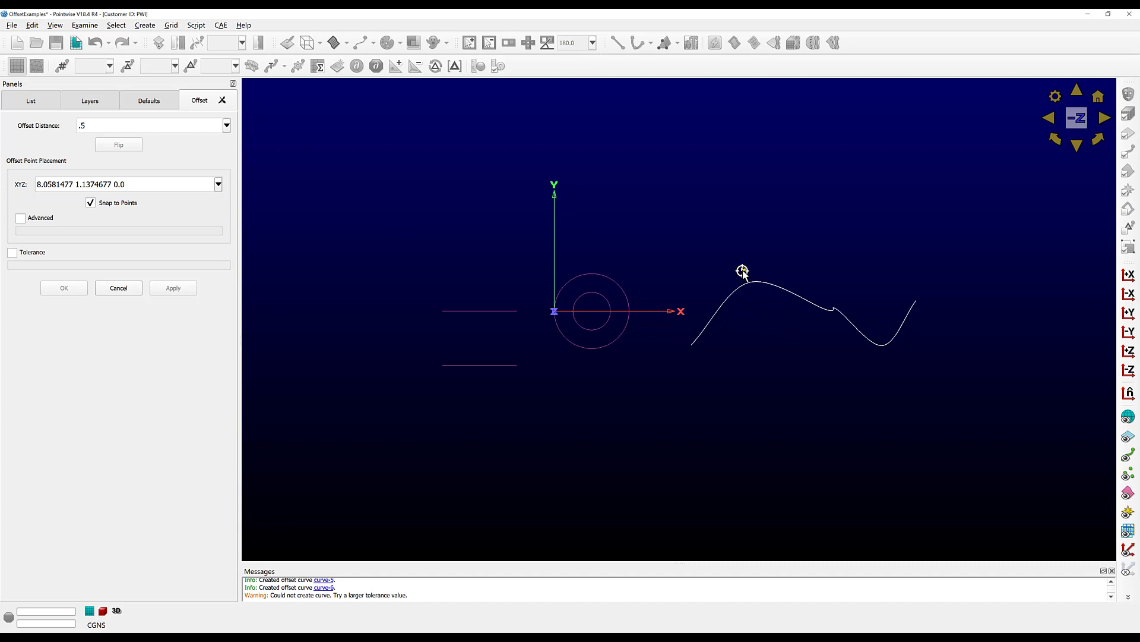
mouse_move(744, 269)
mouse_down()
mouse_move(758, 298)
mouse_move(770, 273)
mouse_move(768, 300)
mouse_move(776, 280)
mouse_move(767, 276)
mouse_up()
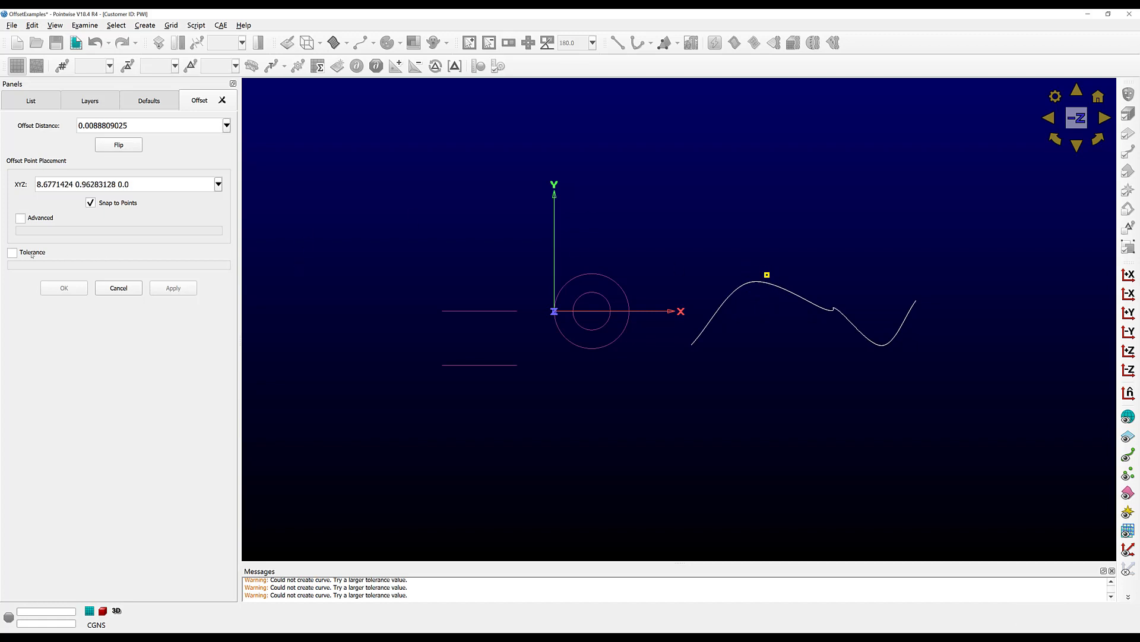
Enable a custom fit tolerance for the wavy-curve offset and place the offset point on the curve
click(12, 253)
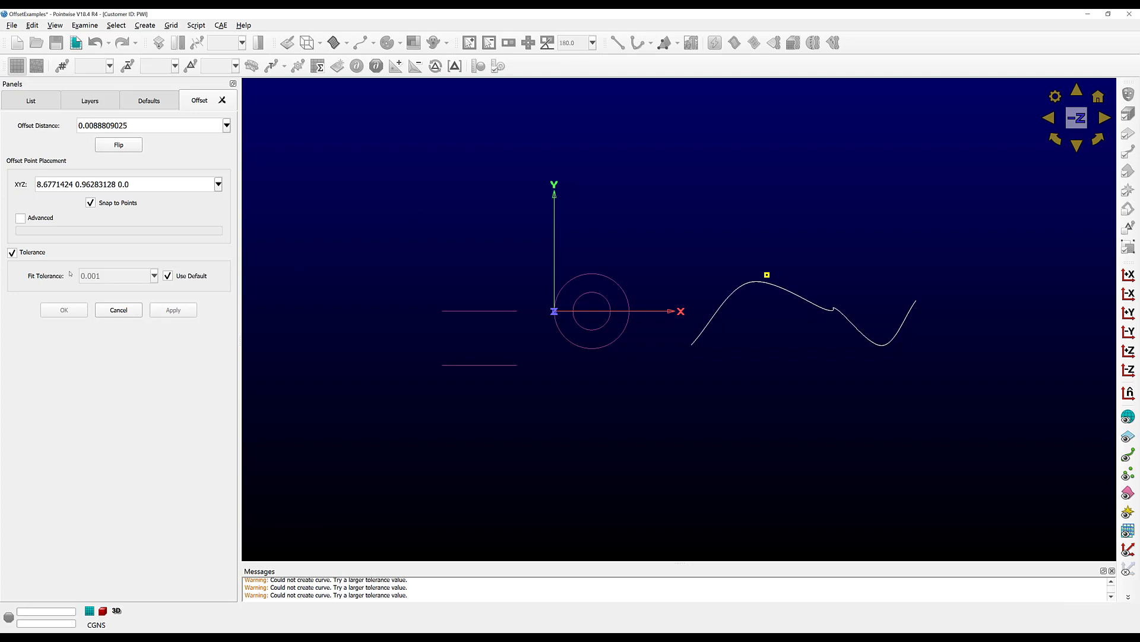
click(170, 277)
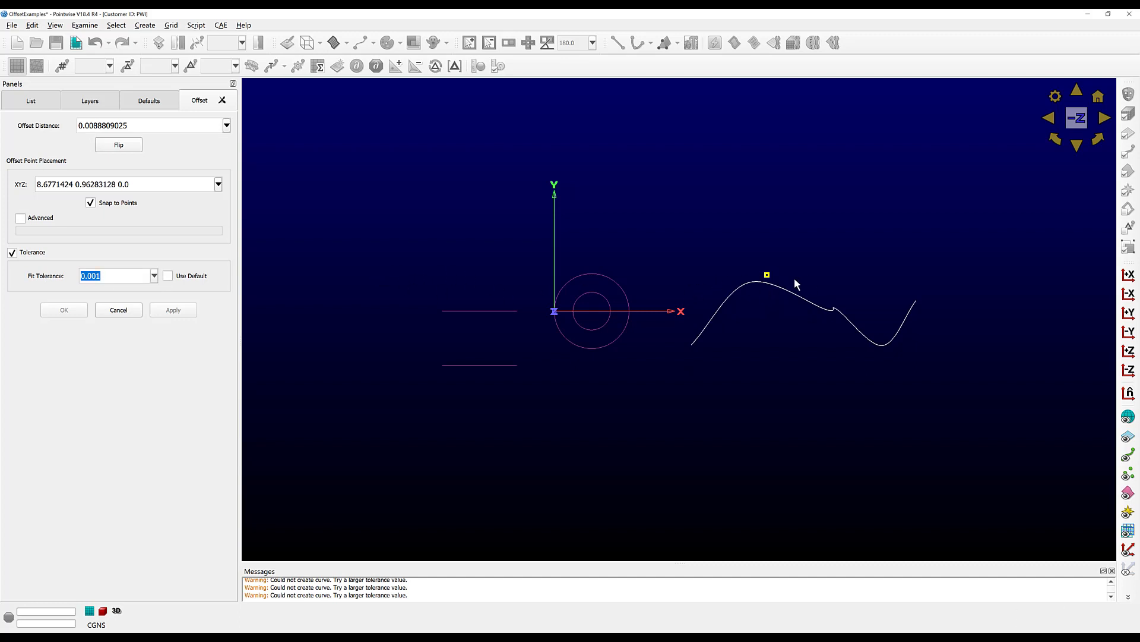
click(767, 277)
click(768, 279)
Set offset distance 0.0 and fit tolerance 1, creating the smoothed curve-7
drag(134, 127, 51, 124)
text(0.0)
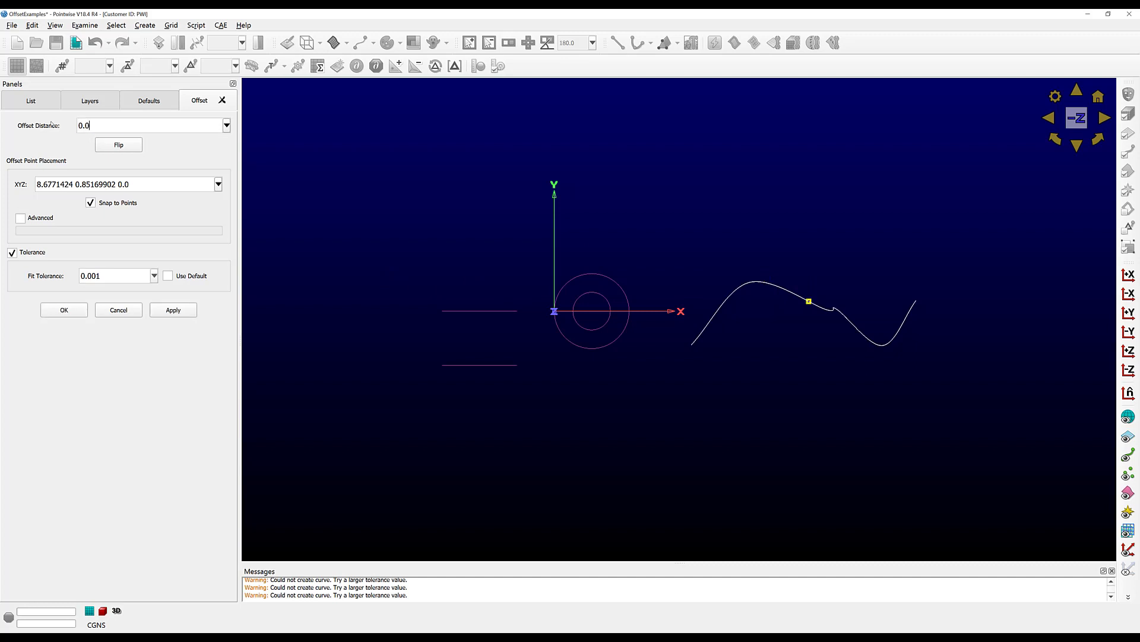
drag(134, 275, 21, 274)
text(.1)
scroll(784, 297, up, 3)
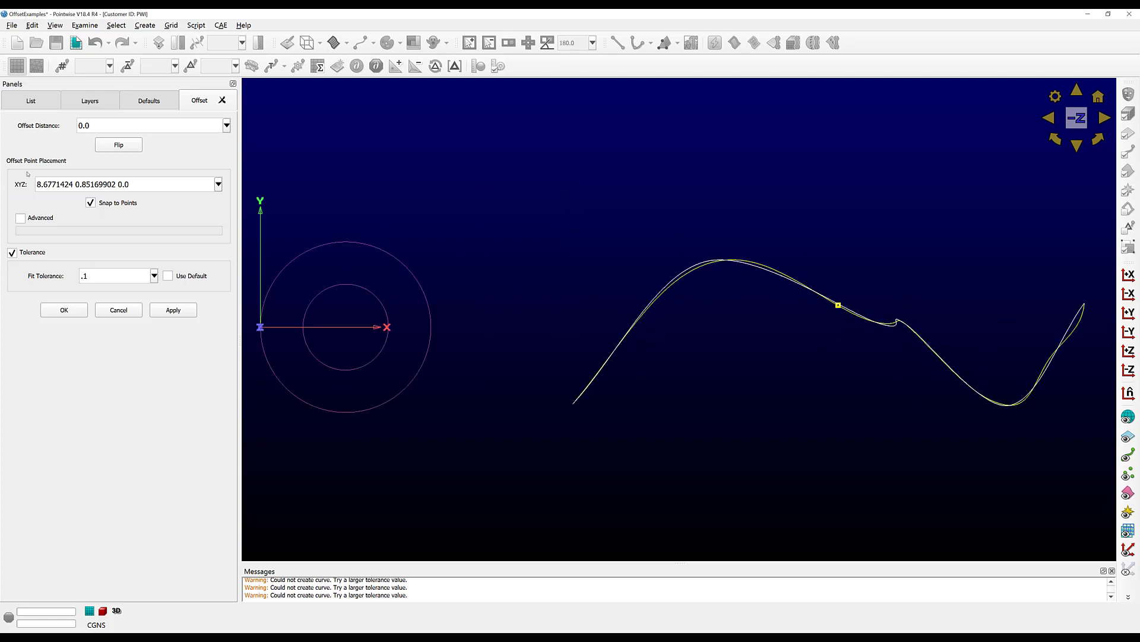
text(1)
drag(95, 276, 70, 271)
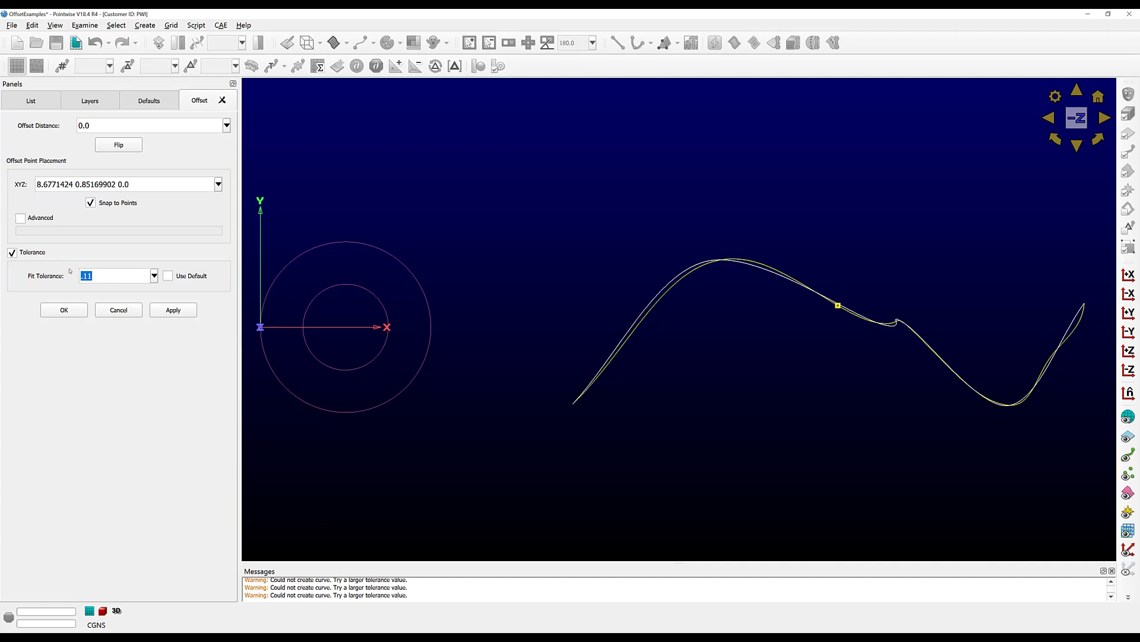
text(1)
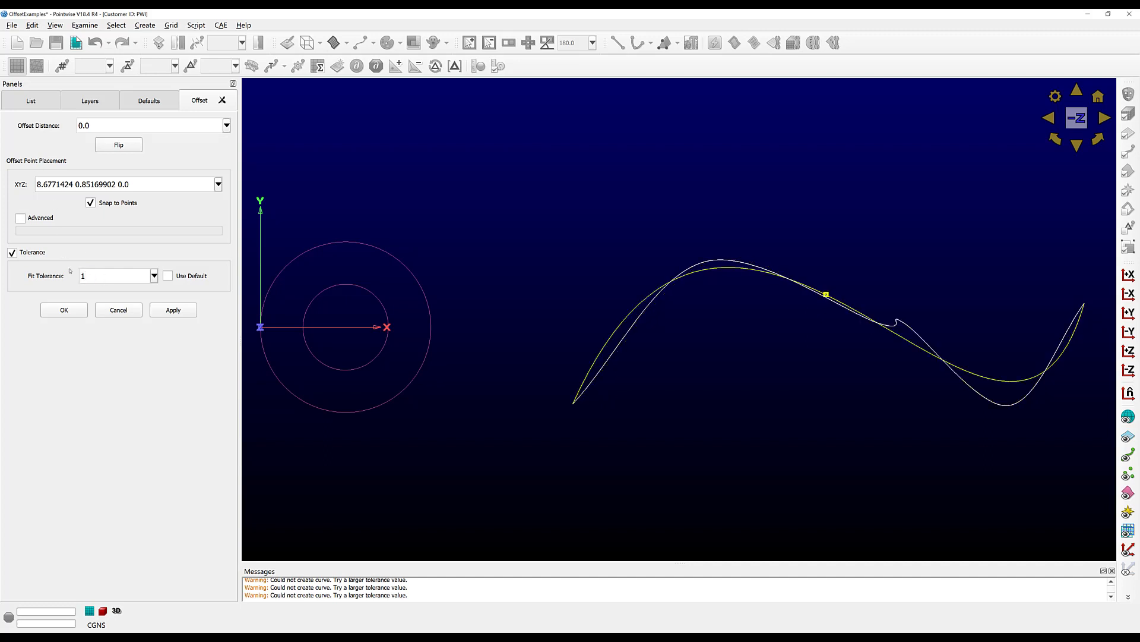
click(77, 310)
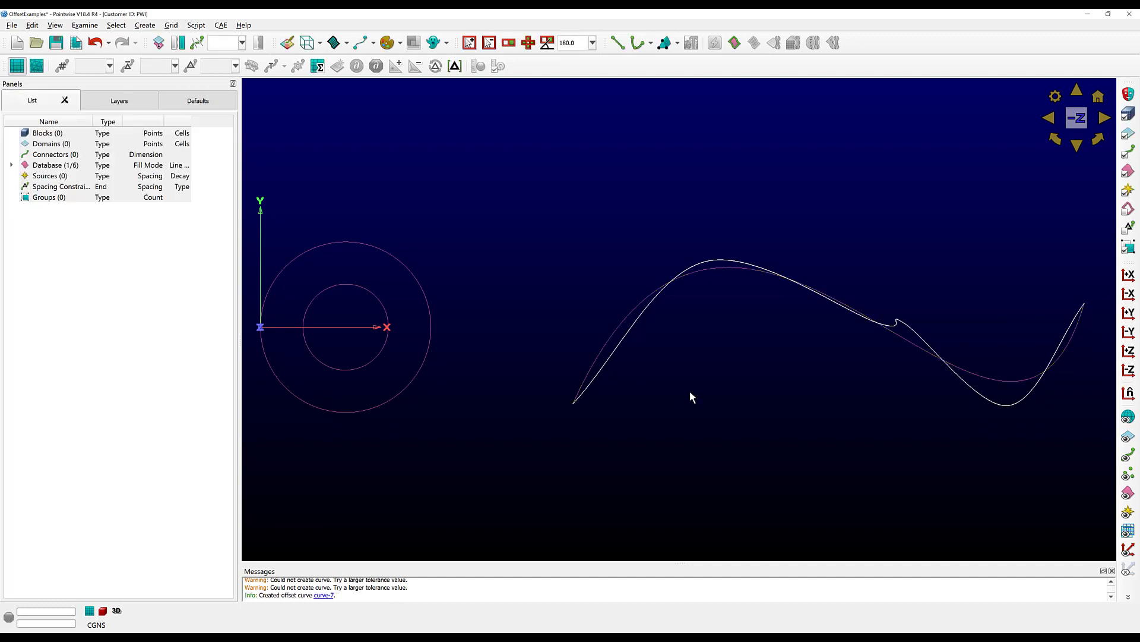